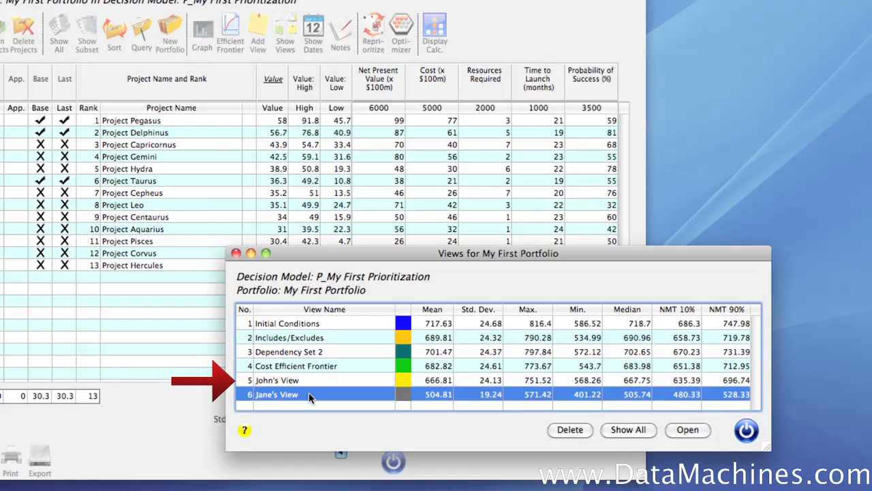
Step: Display the projects of the fifth saved view, show all portfolio projects again, and close the views list
click(309, 381)
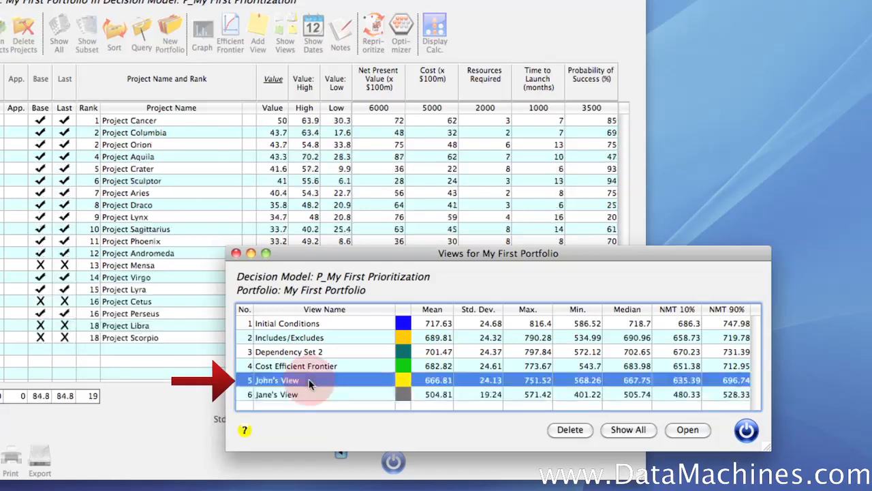
click(627, 430)
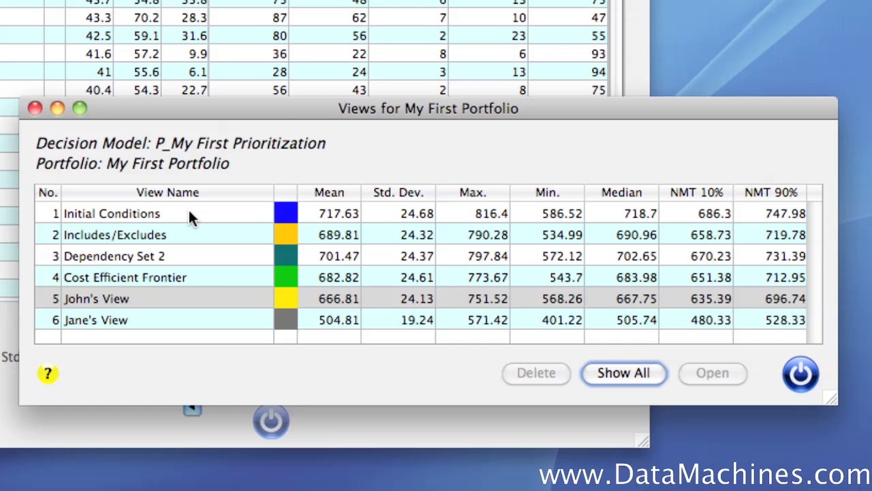
click(799, 373)
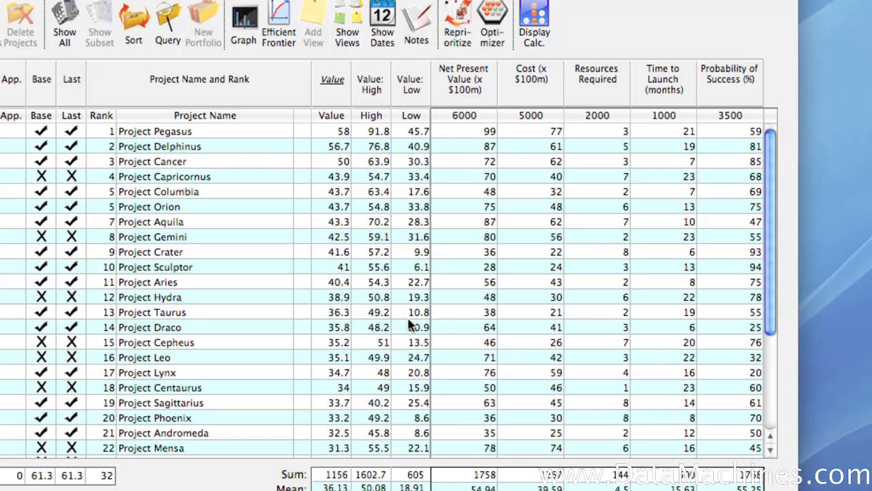
Step: Open Project Cancer, examine its overall value distribution, and close the distribution and the project
click(368, 163)
double_click(368, 163)
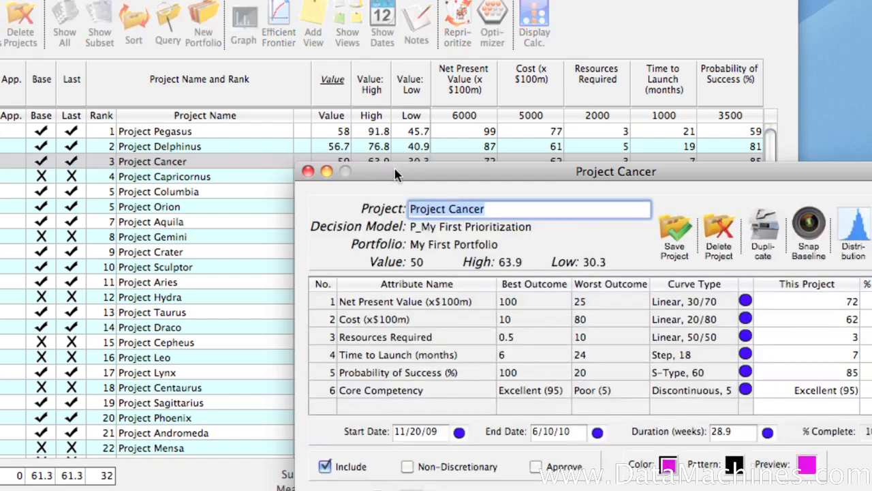
drag(342, 176, 207, 57)
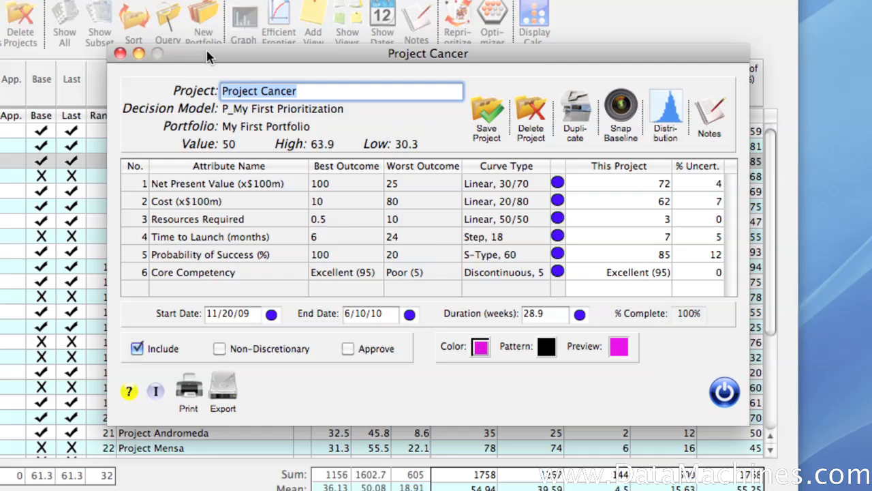
click(665, 119)
drag(804, 128, 329, 23)
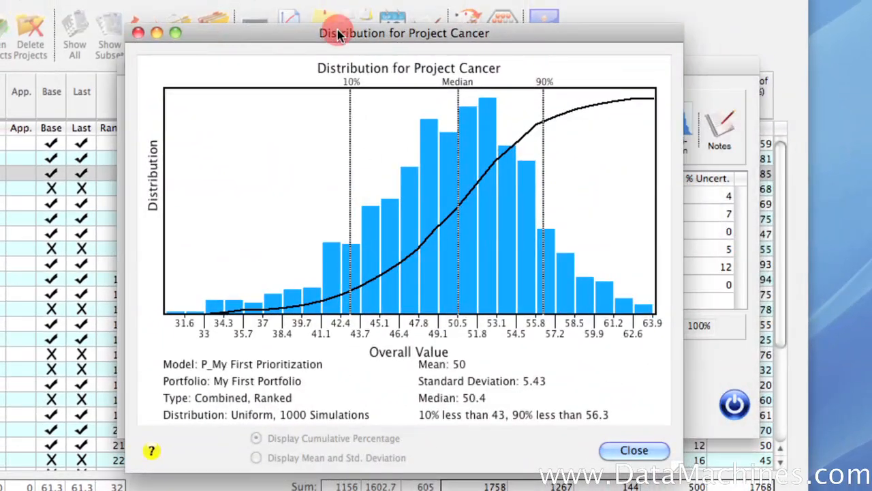
click(339, 36)
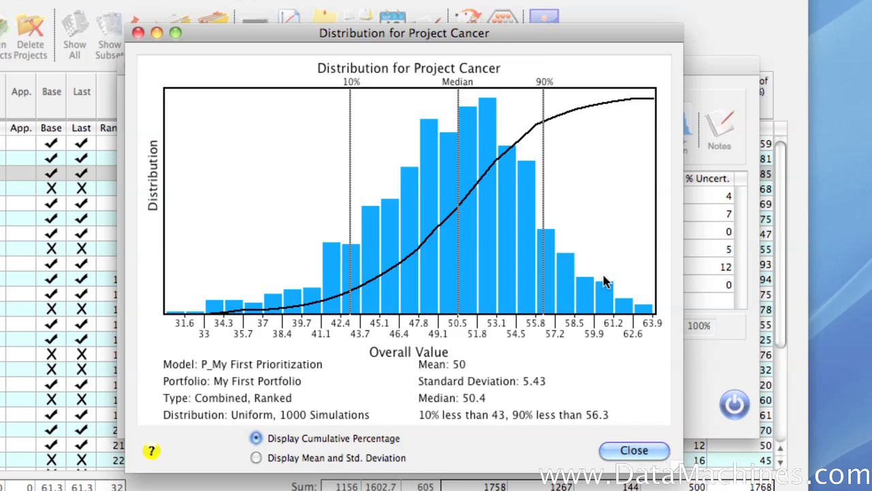
click(630, 451)
click(730, 406)
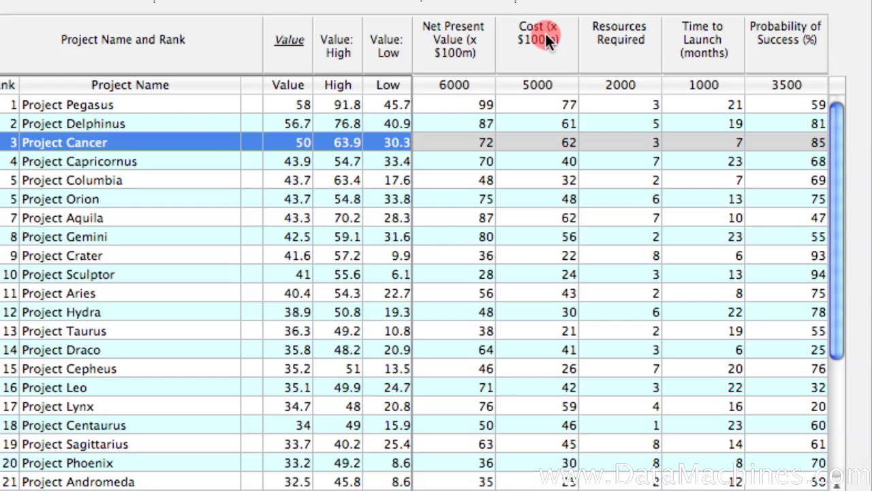
Step: Sort the projects by Cost from highest to lowest and select the rows from Project Pegasus through Project Hercules
click(546, 33)
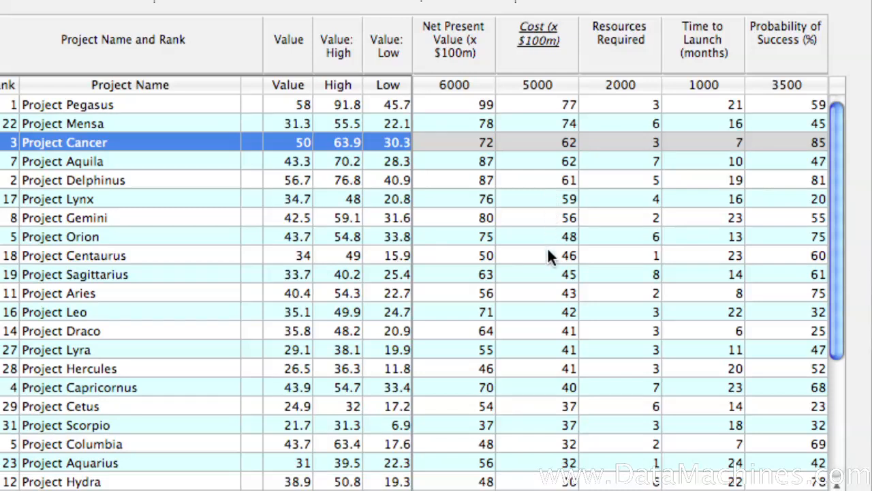
click(543, 104)
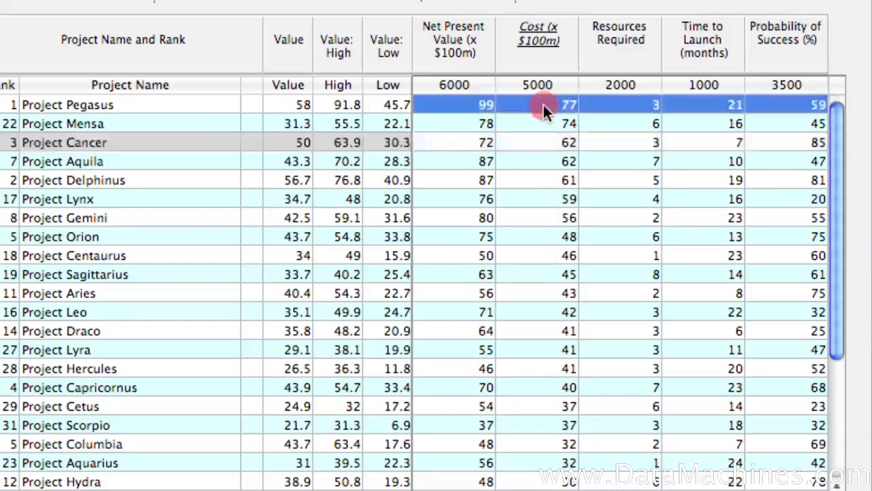
shift+click(548, 368)
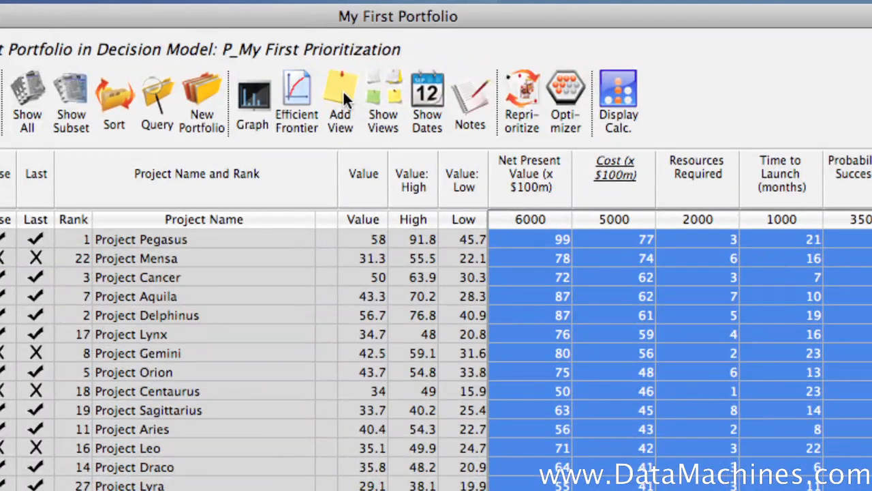
Step: Save the selected projects as a new portfolio view named "Projects over $4 million" with 300 simulations per choice
click(342, 90)
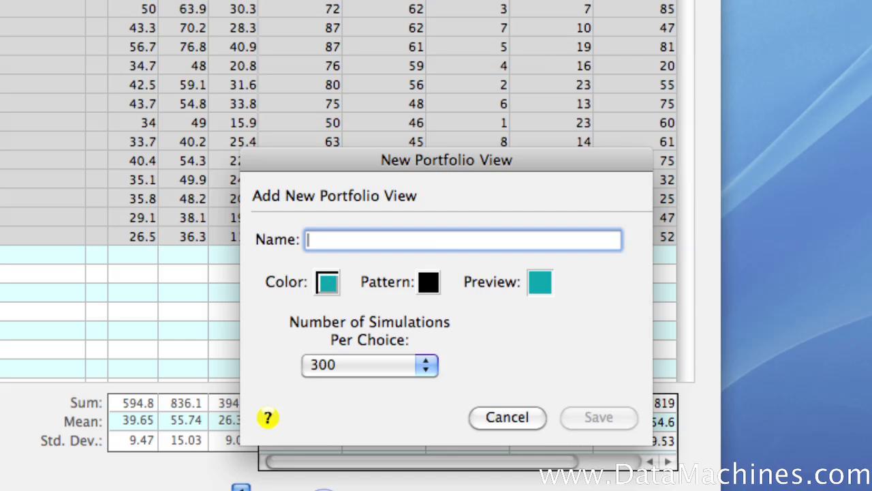
text(Pro)
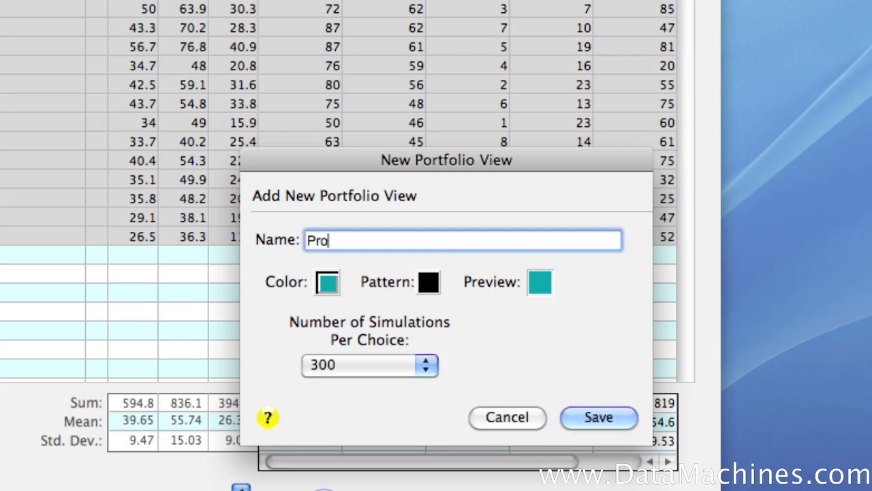
text(jects ov)
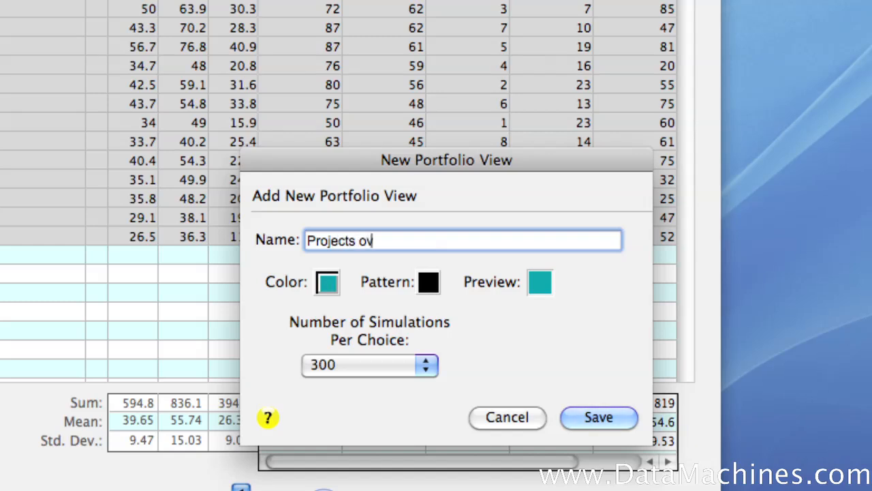
text(er $4 milli)
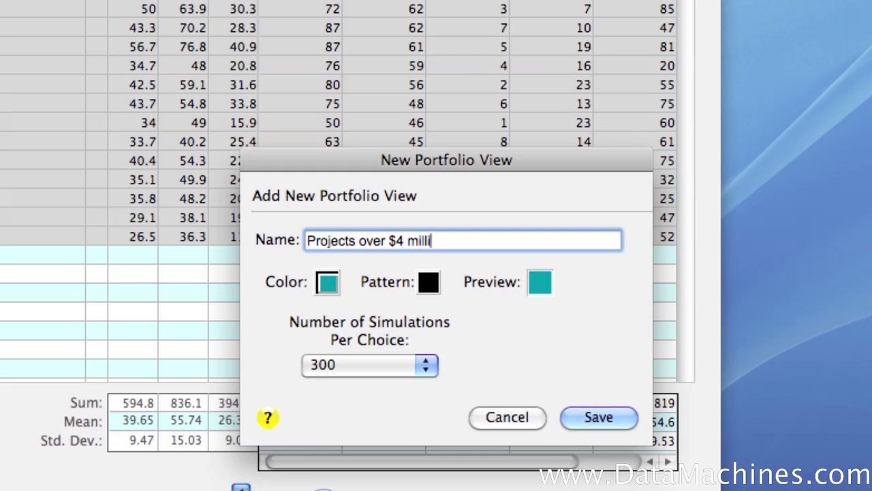
text(on)
click(426, 364)
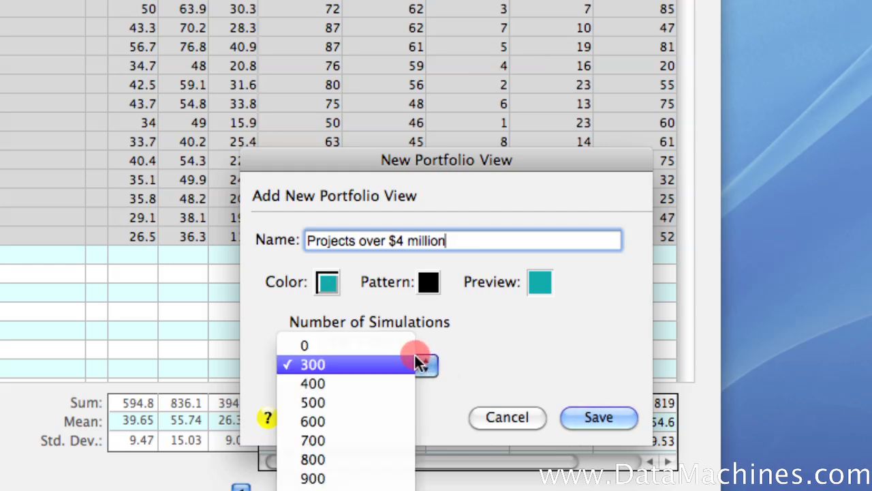
click(413, 364)
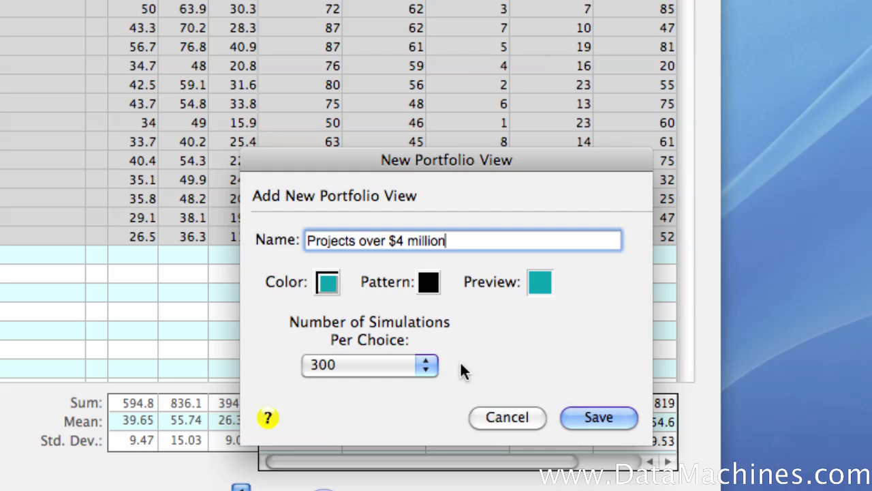
click(596, 418)
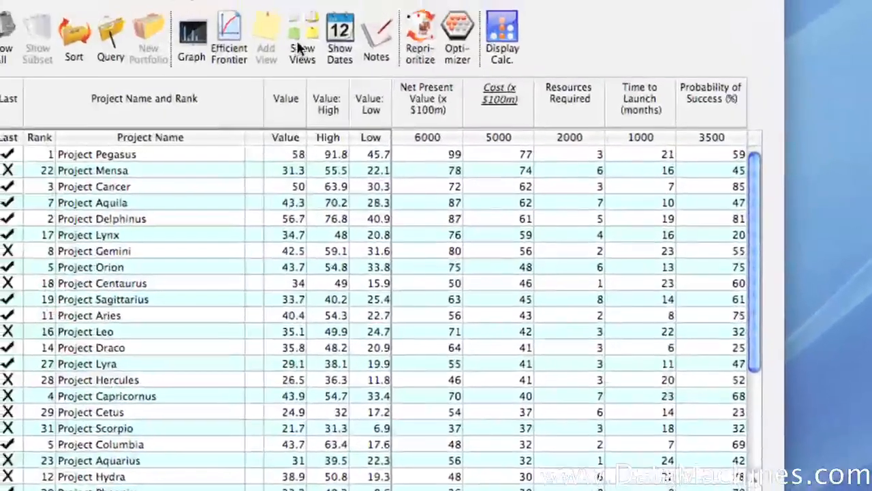
Step: Open the portfolio's list of saved views and display the projects of the "Projects over $4 million" view
click(303, 45)
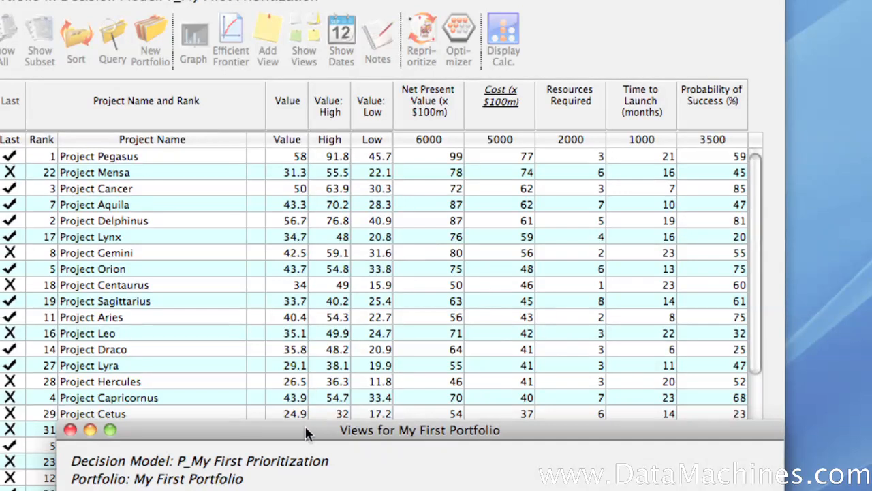
drag(305, 430, 308, 123)
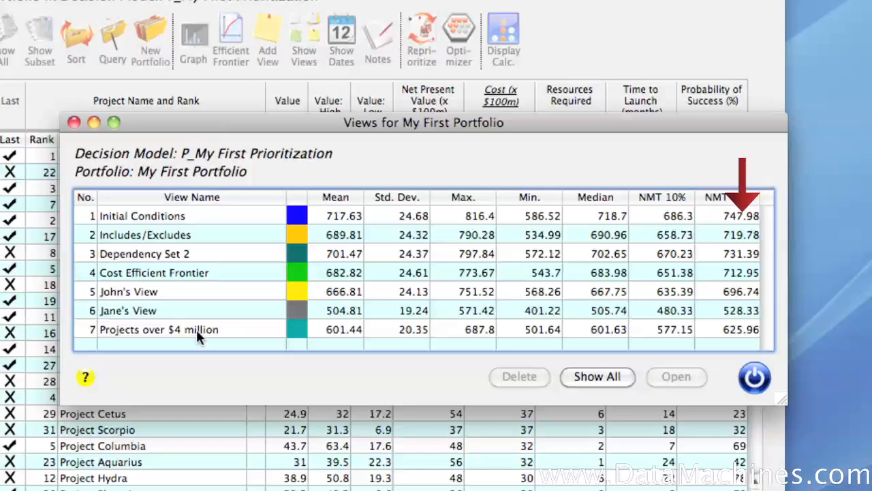
click(197, 333)
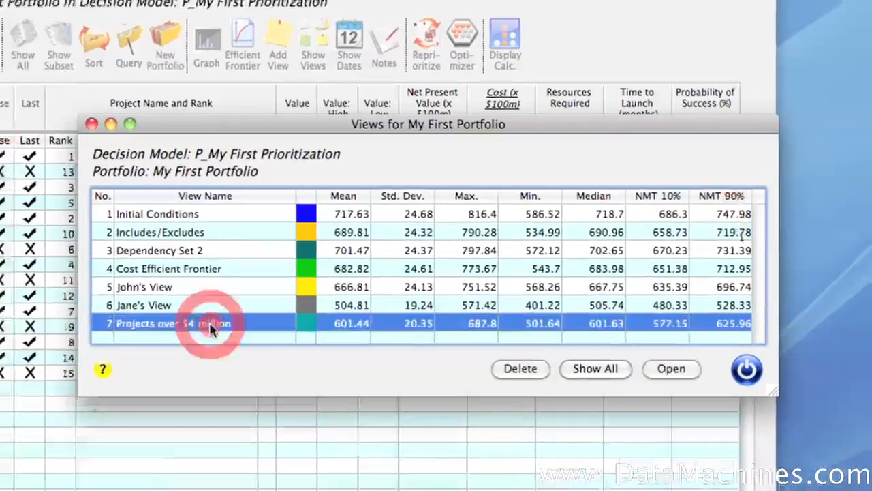
Step: Examine the distribution of the "Projects over $4 million" view with mean and standard deviation displayed, and close it without saving
double_click(211, 329)
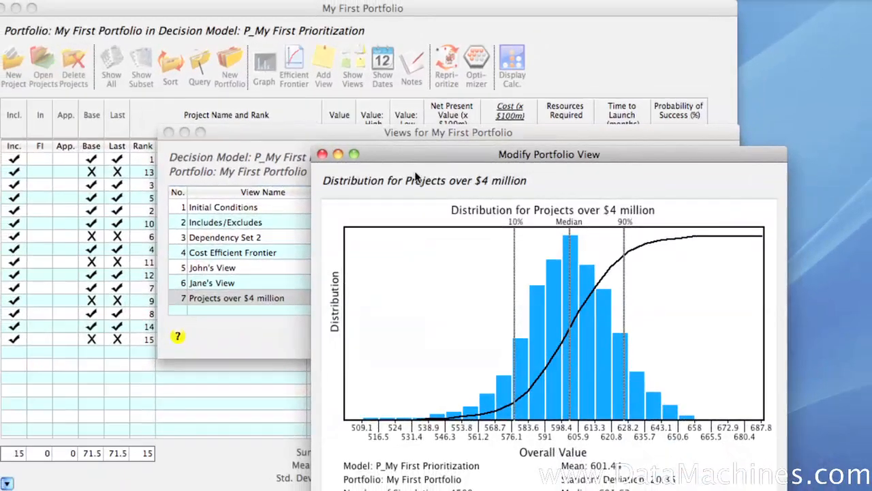
drag(423, 163, 284, 42)
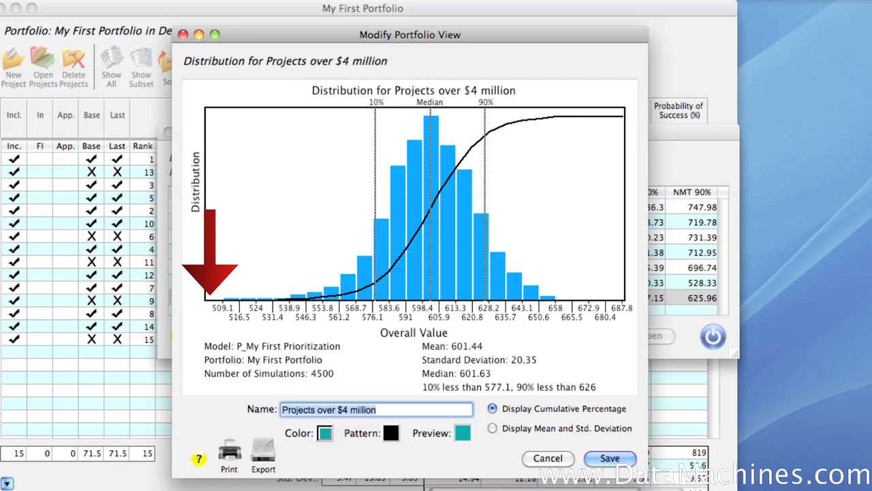
click(515, 427)
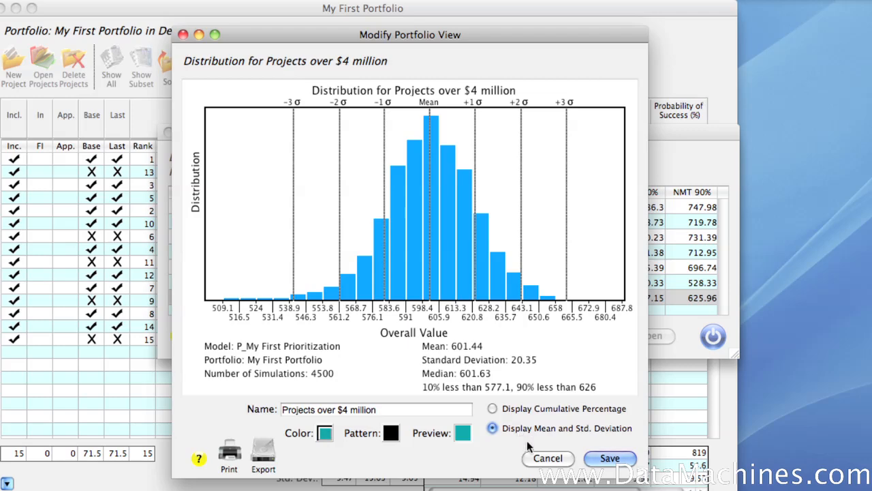
click(545, 458)
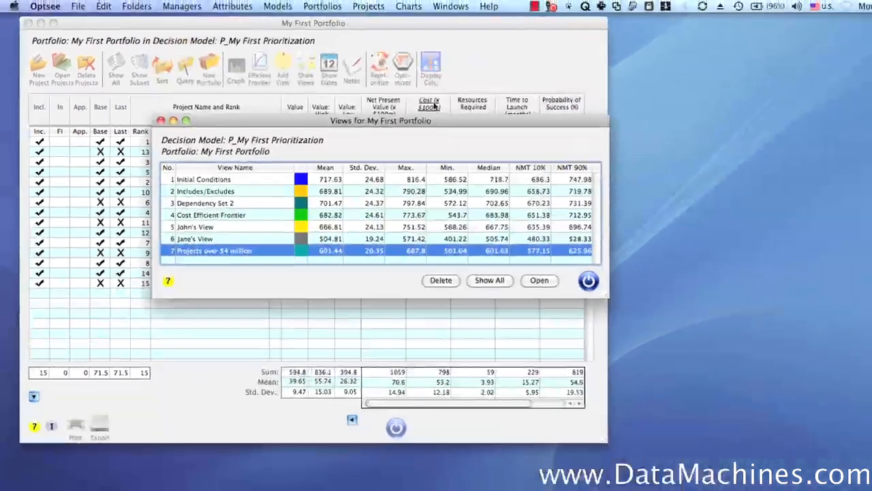
Step: Move the views list clear of the portfolio and create an Efficient Frontier chart with Cost (x$100m) as the X-axis attribute
drag(488, 130, 411, 204)
drag(366, 184, 294, 266)
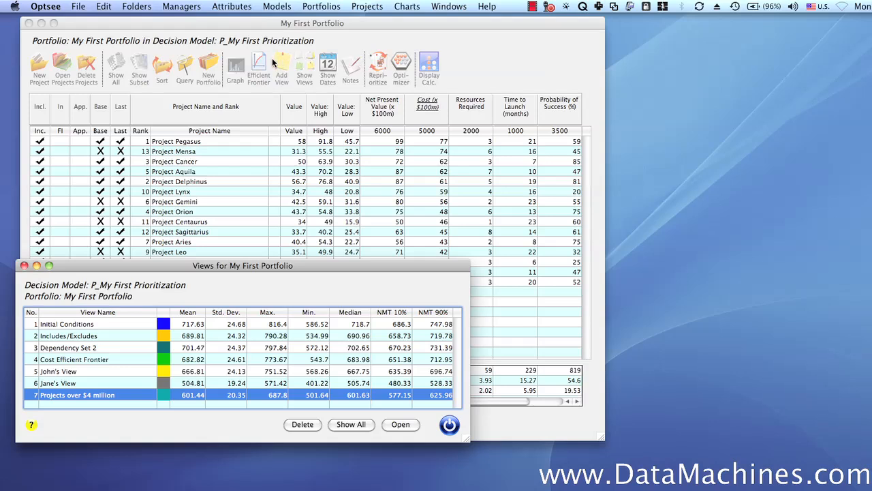
click(253, 63)
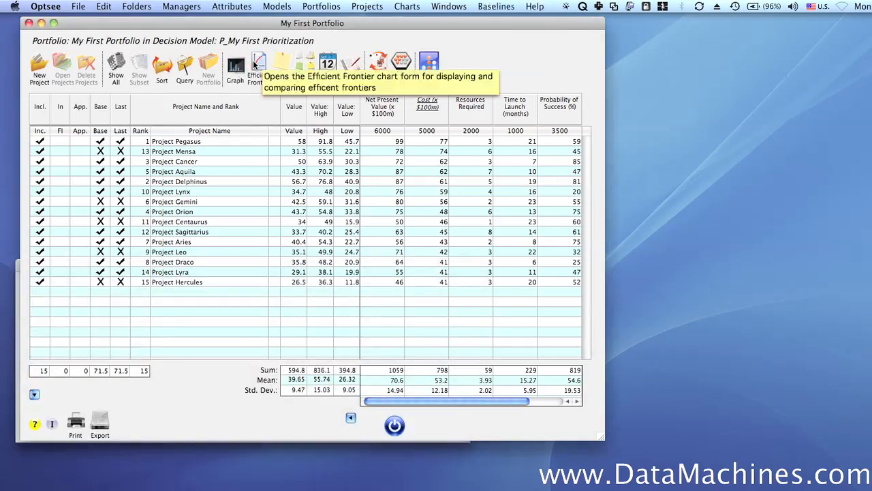
click(254, 64)
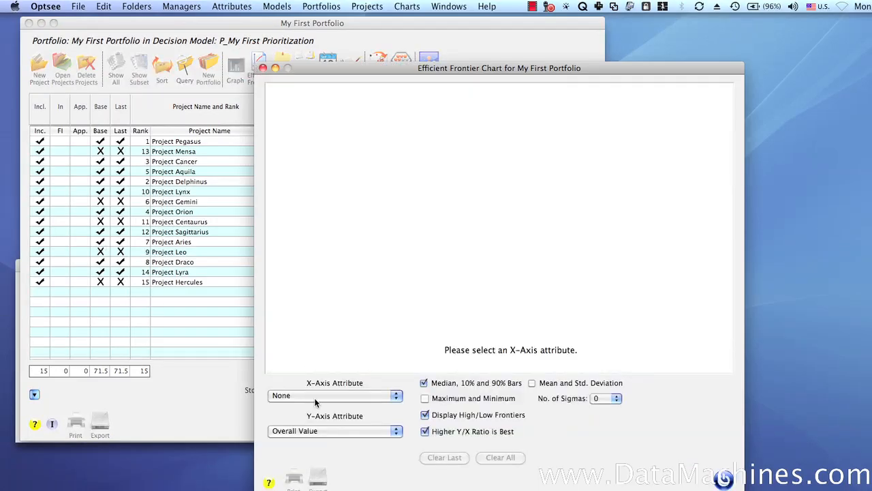
click(314, 396)
click(55, 381)
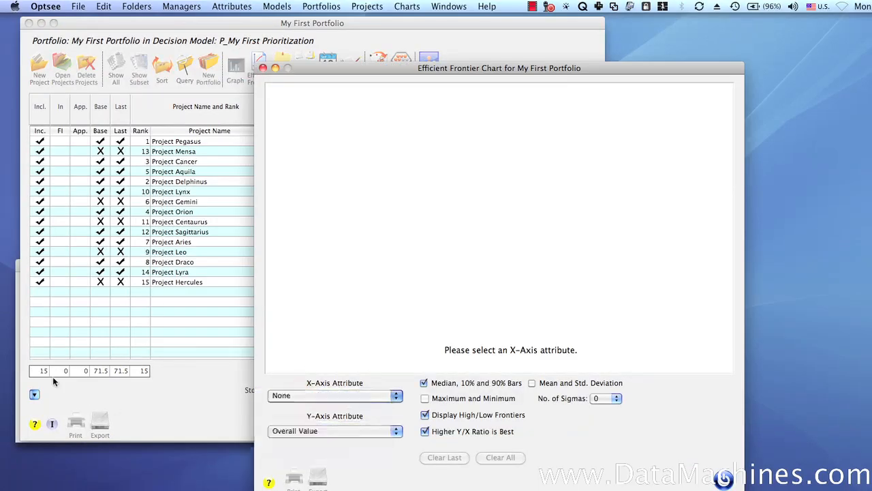
Step: Bring the views list beside the chart and select Initial Conditions, Dependency Set 2, views 6 and 5, and "Projects over $4 million" for plotting
click(17, 357)
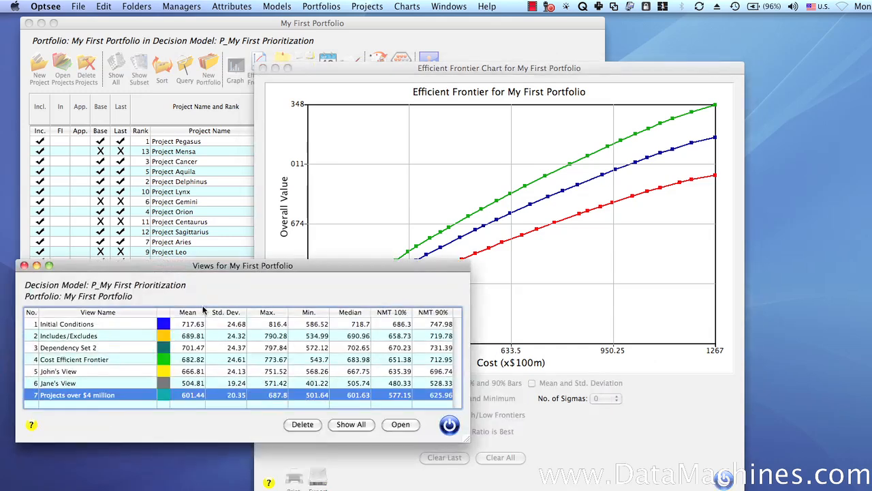
drag(202, 267, 205, 315)
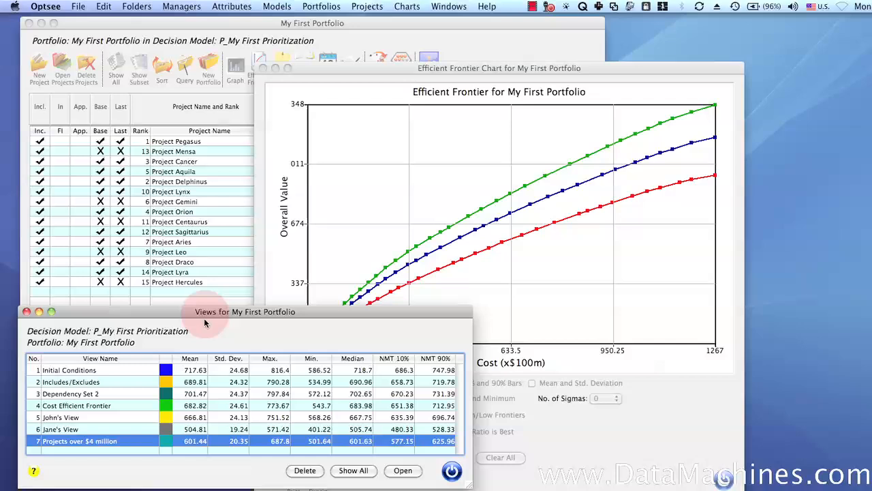
click(196, 370)
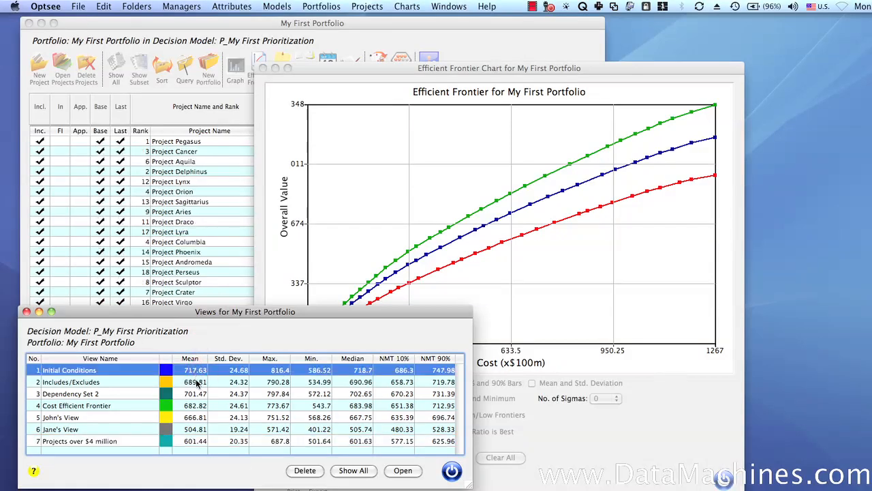
click(196, 394)
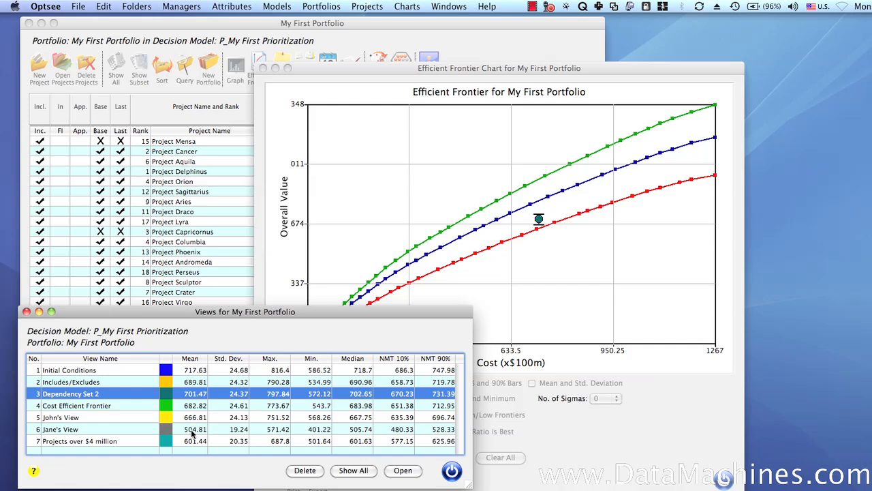
click(193, 430)
click(192, 418)
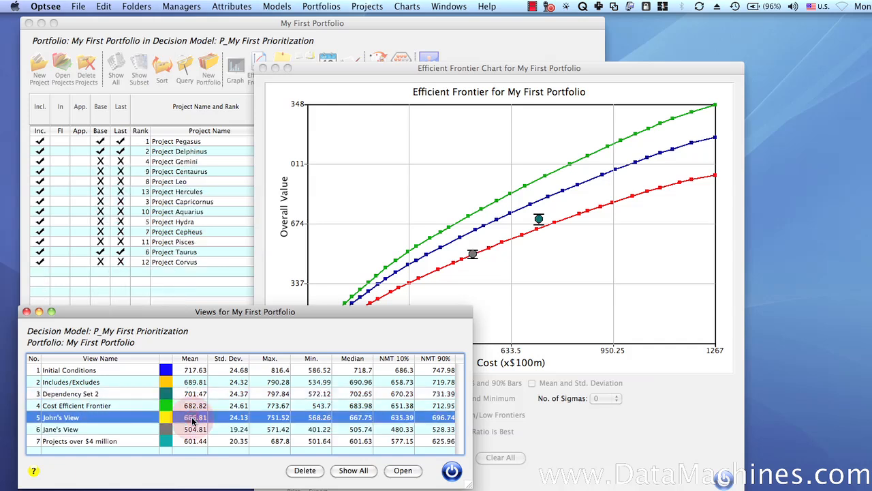
click(194, 441)
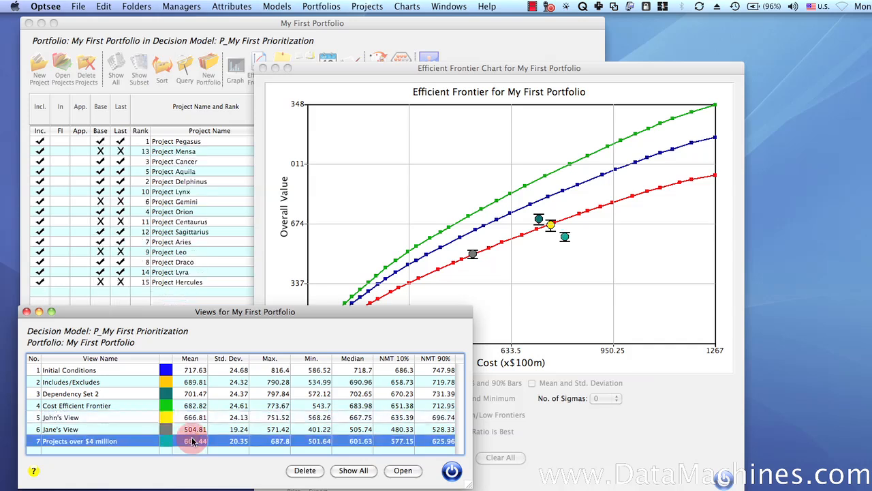